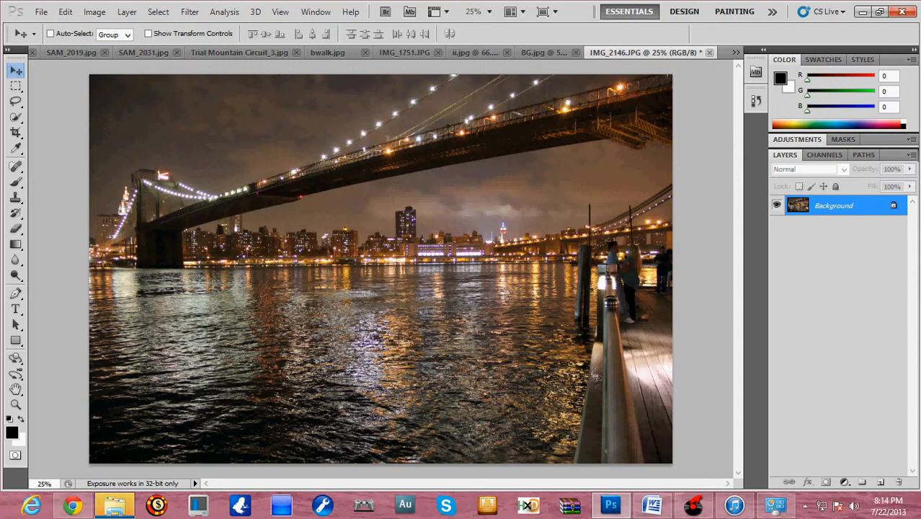
- Open the HDR Toning adjustment for the bridge photo and move its dialog clear of most of the image
click(94, 12)
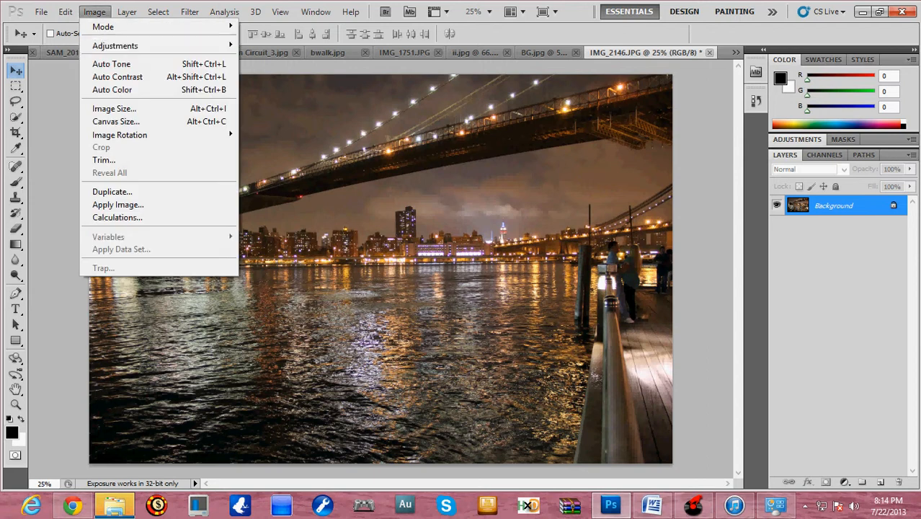
mouse_move(115, 45)
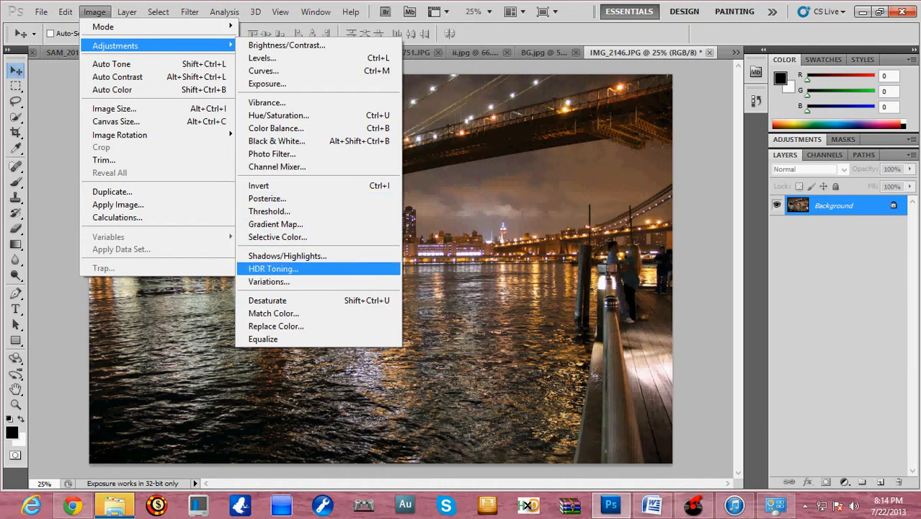
click(273, 268)
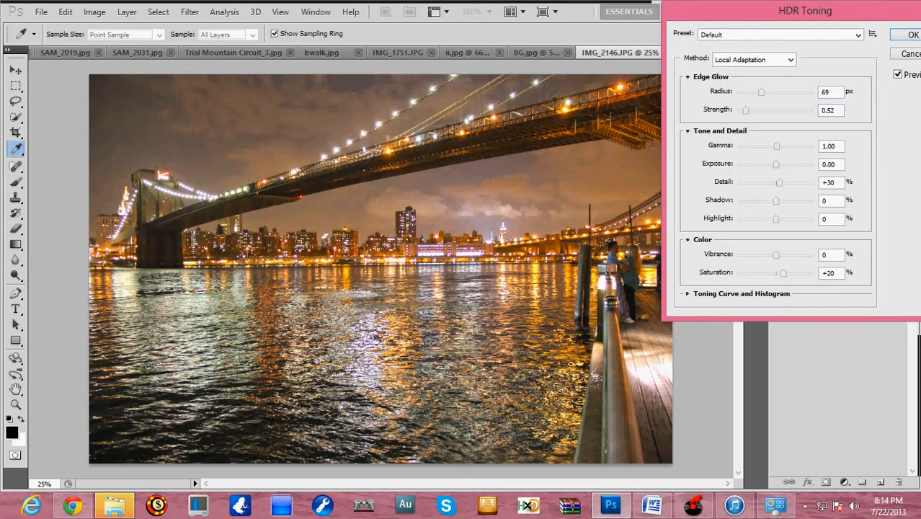
drag(805, 11, 431, 87)
drag(418, 111, 766, 148)
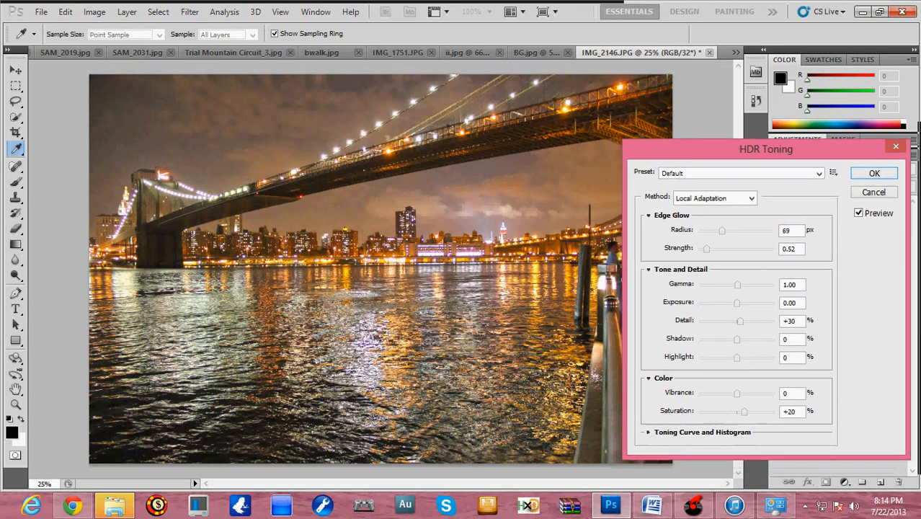
- Try the HDR toning presets from Flat to Surrealistic low contrast on the photo, and return to Surrealistic high contrast
click(819, 173)
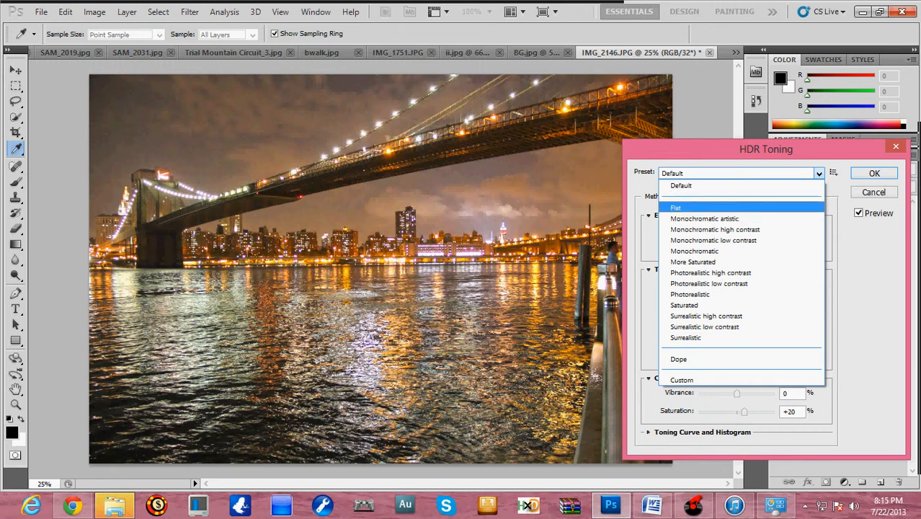
click(676, 207)
key(Down)
key(Down)
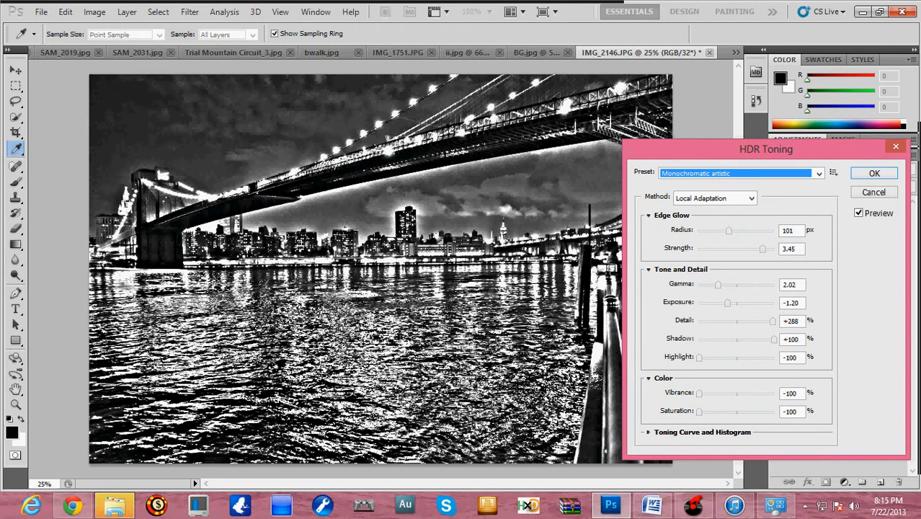
key(Down)
key(Down)
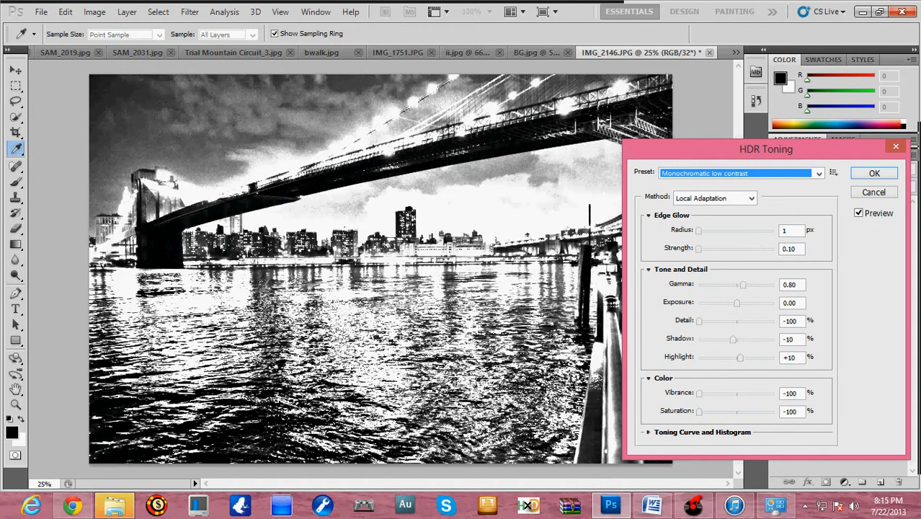
key(Down)
key(Down)
key(Down)
key(Down)
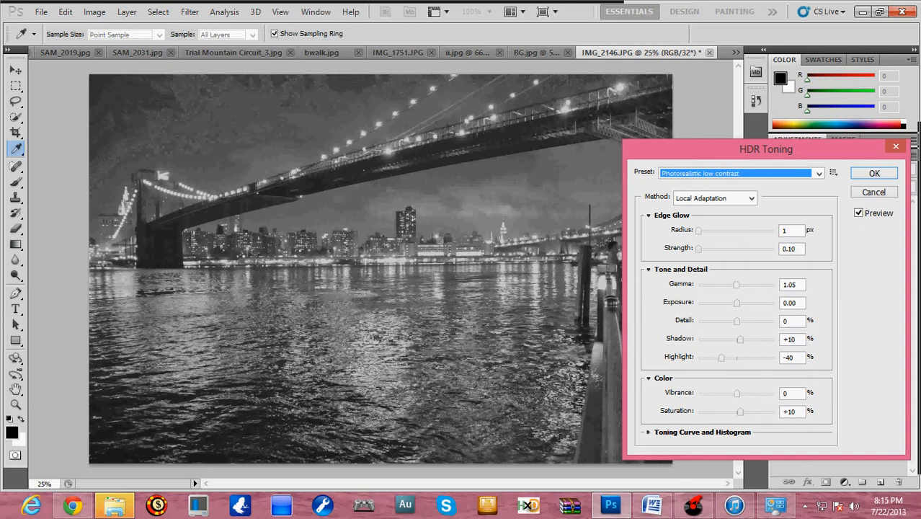
key(Down)
key(Down)
key(Down)
key(Down)
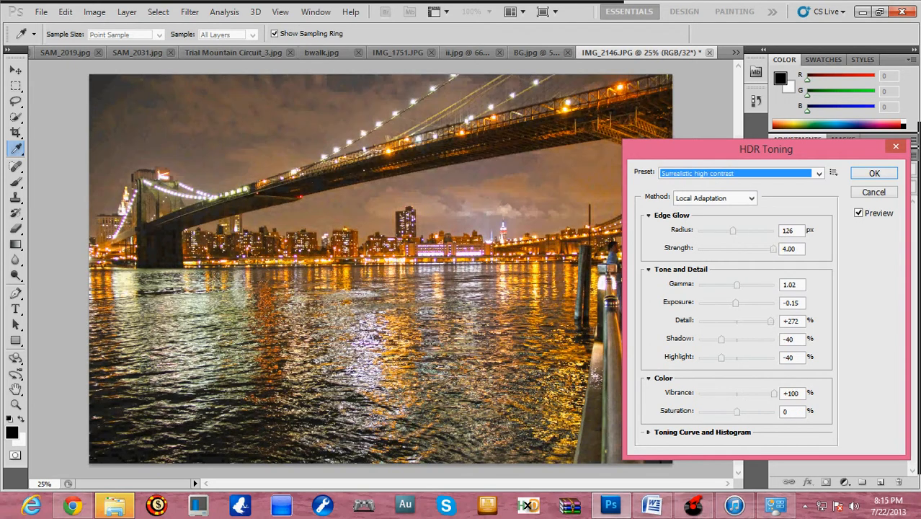
key(Down)
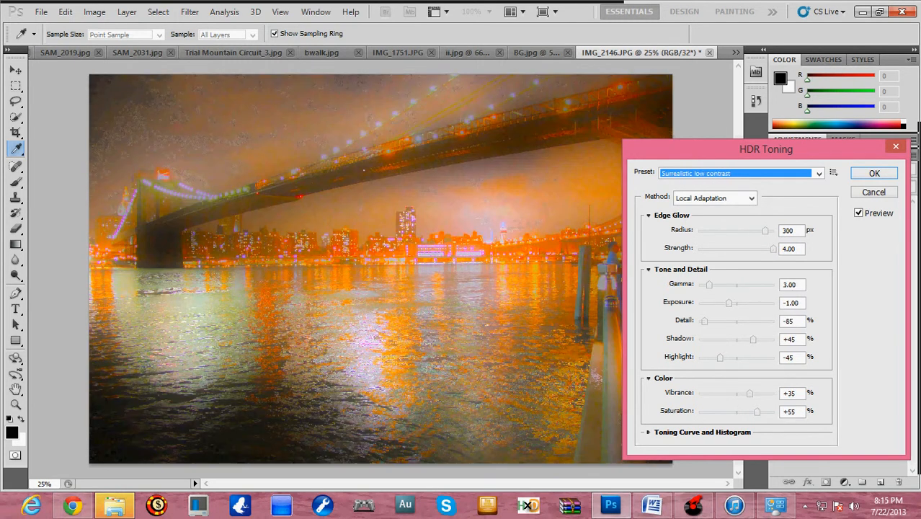
key(Up)
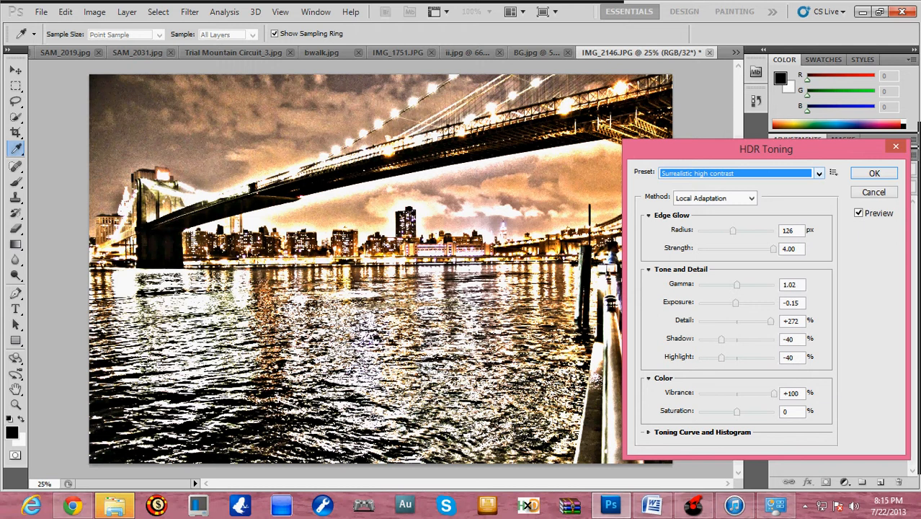
click(819, 173)
click(727, 326)
- Try edge glow radii of 41, 219 and 17 px, ending at 41 px
drag(733, 231, 714, 231)
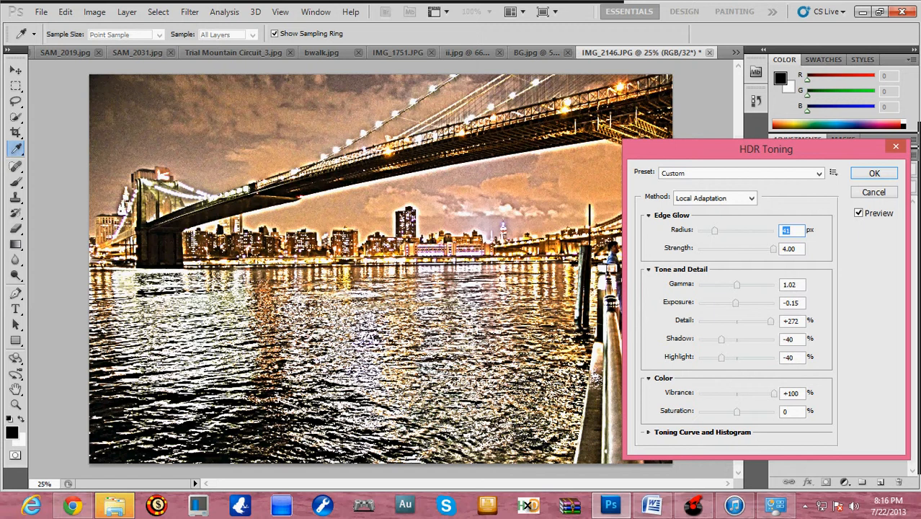
drag(714, 230, 748, 230)
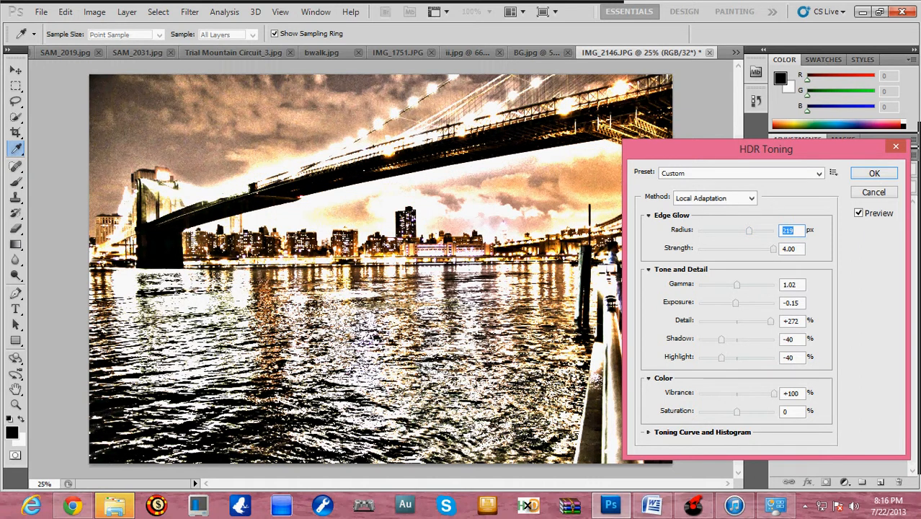
drag(748, 230, 705, 230)
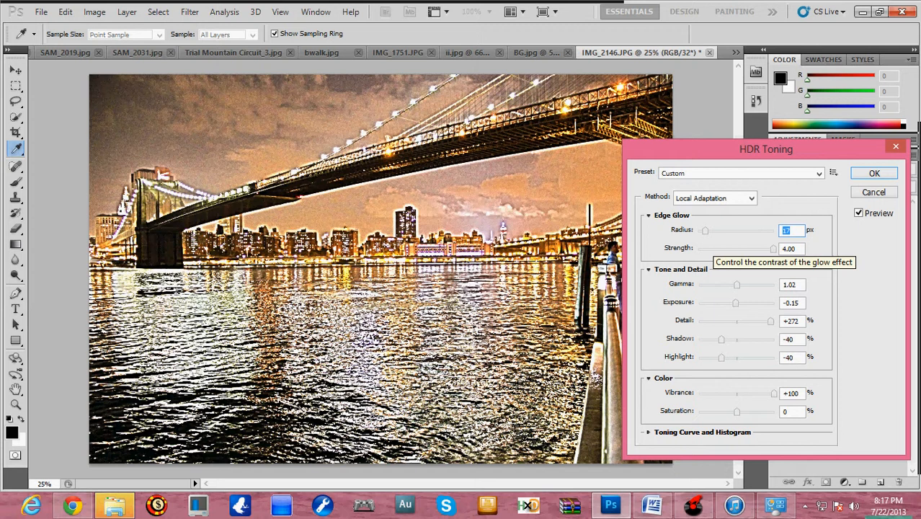
drag(705, 231, 714, 232)
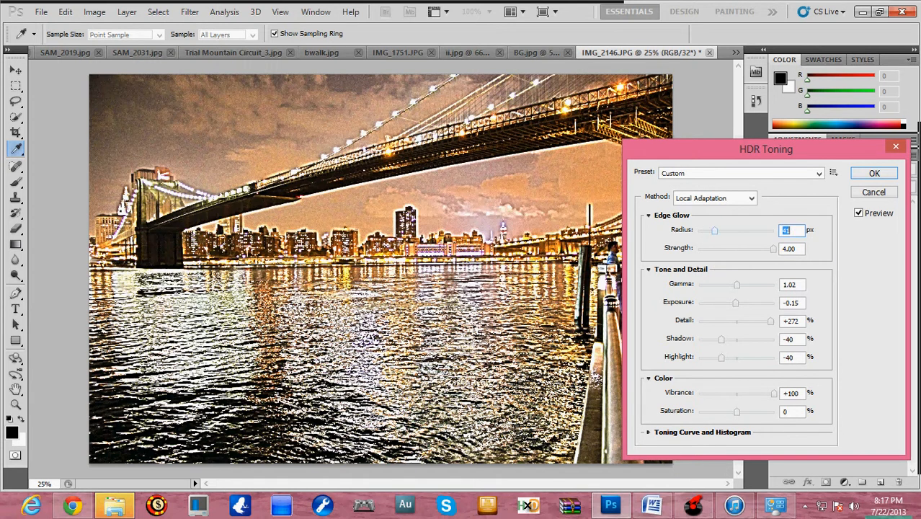
- Load the Dope HDR toning preset and mute its colors with Vibrance at -64% and Saturation at -5%
click(742, 173)
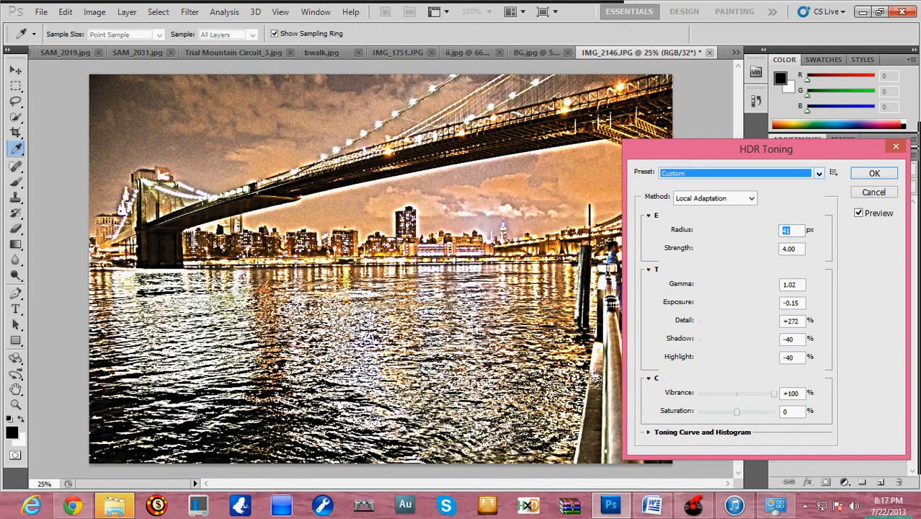
key(Return)
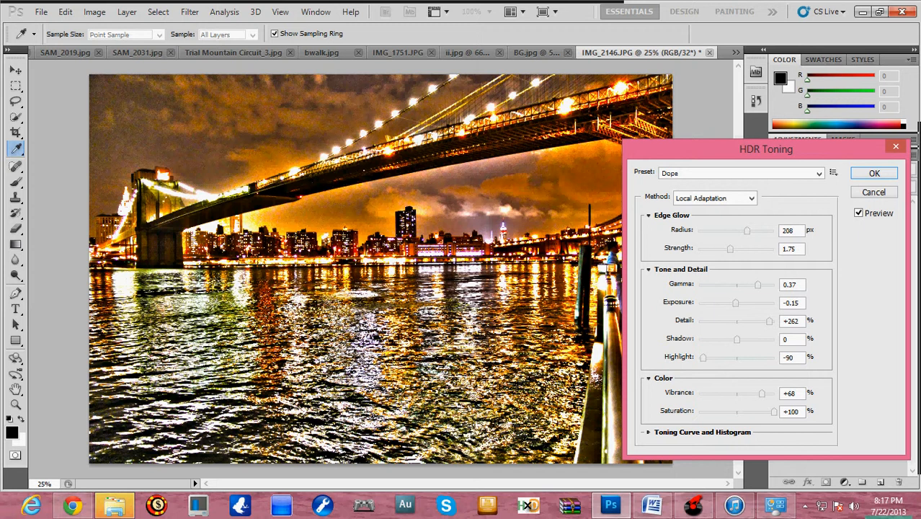
drag(762, 394, 719, 394)
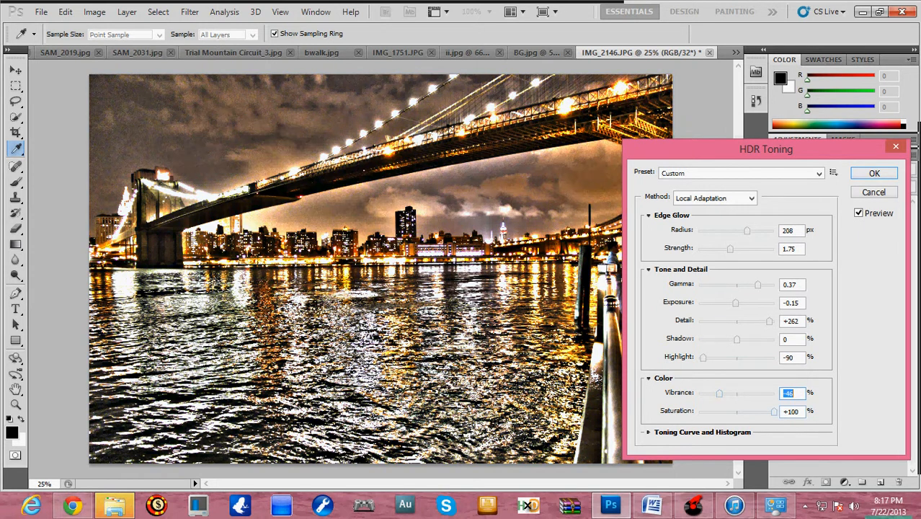
drag(773, 412, 733, 412)
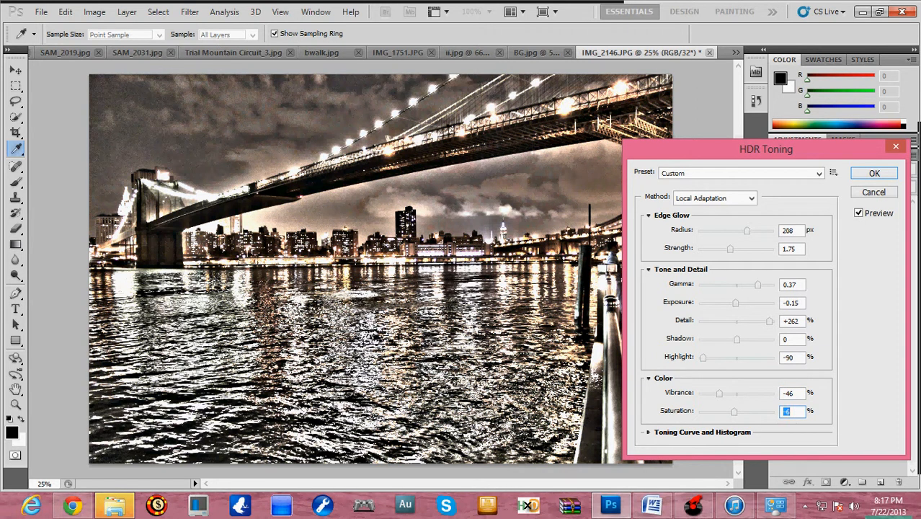
mouse_move(718, 395)
mouse_down()
mouse_move(709, 394)
mouse_move(745, 394)
mouse_move(712, 394)
mouse_move(750, 411)
mouse_move(724, 412)
mouse_up()
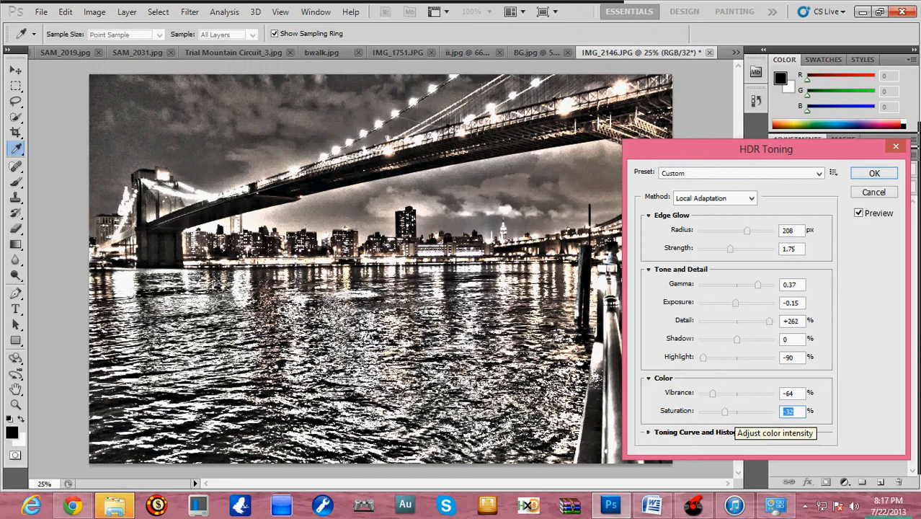
click(735, 412)
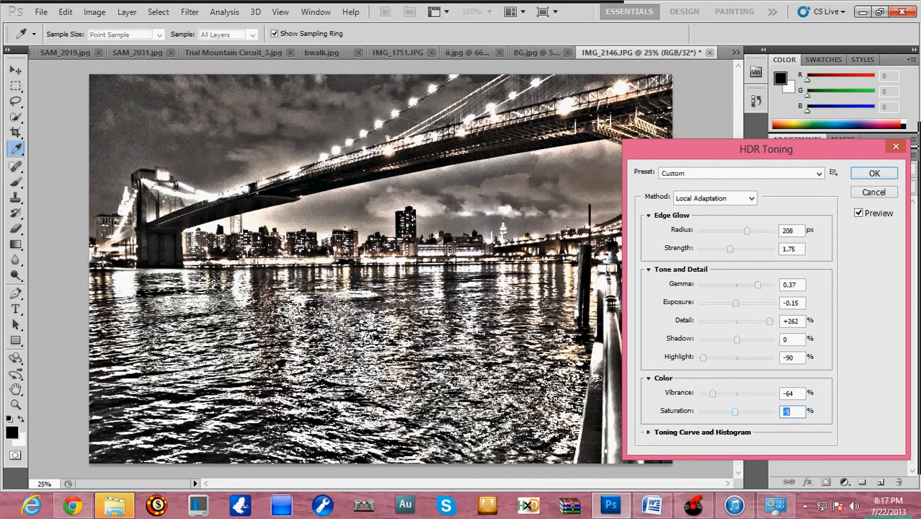
- Set the HDR toning's Shadow to -32% and Detail to +62%
mouse_move(737, 339)
mouse_down()
mouse_move(698, 339)
mouse_move(774, 340)
mouse_move(699, 339)
mouse_move(724, 339)
mouse_up()
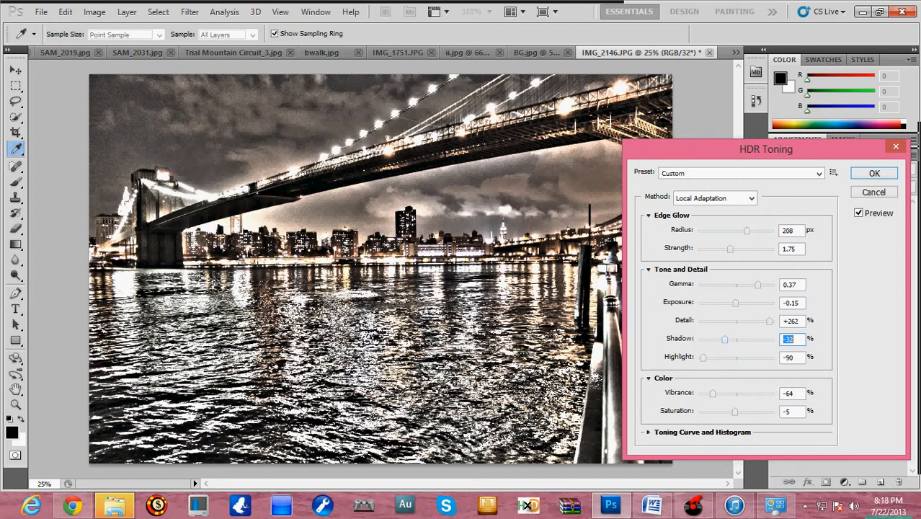
drag(769, 320, 744, 320)
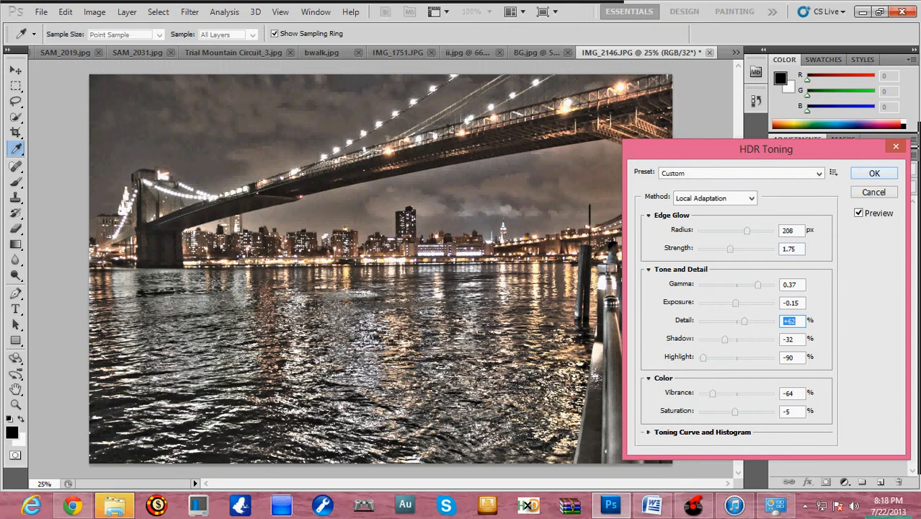
- Compare the toned photo with the original by switching the preview off and on, and apply the HDR toning
click(858, 213)
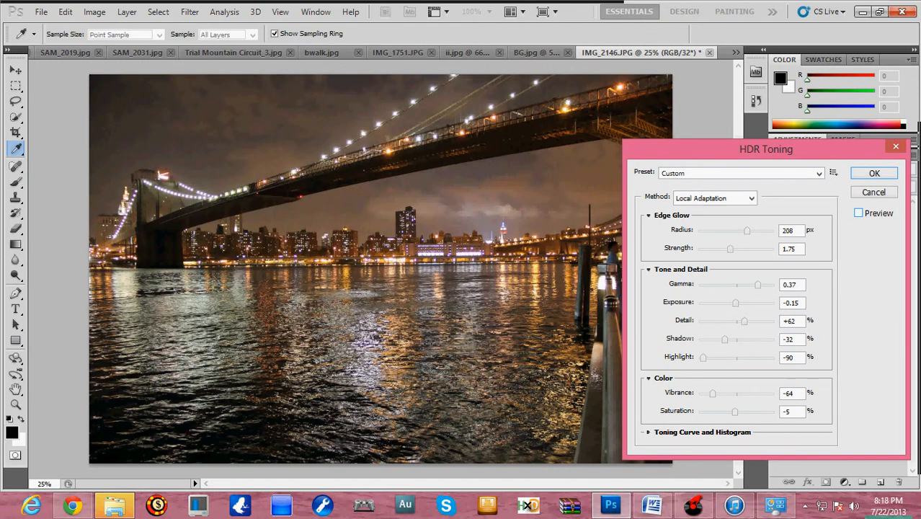
click(858, 214)
click(858, 214)
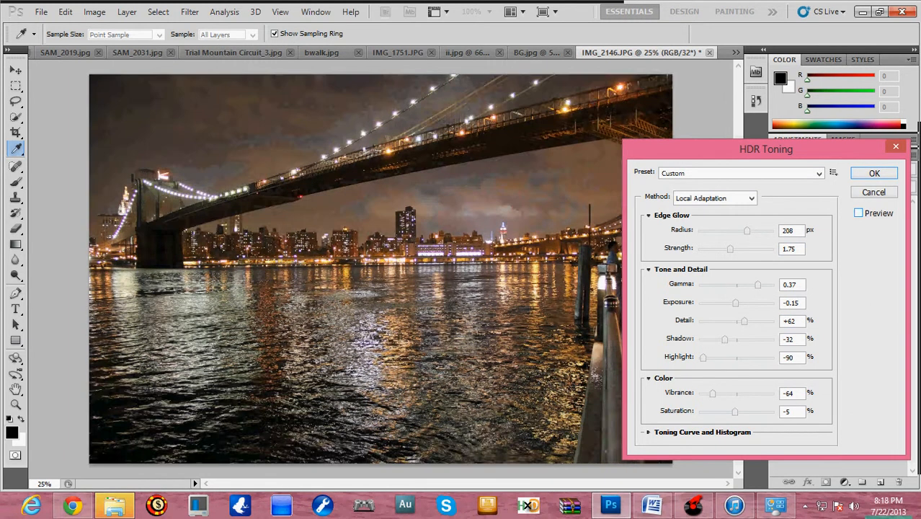
click(858, 213)
click(858, 214)
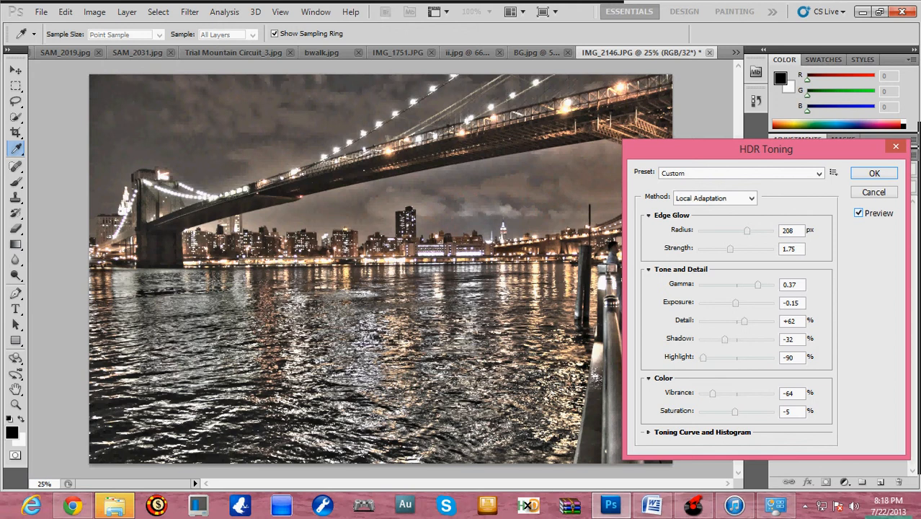
click(858, 214)
click(858, 213)
click(858, 213)
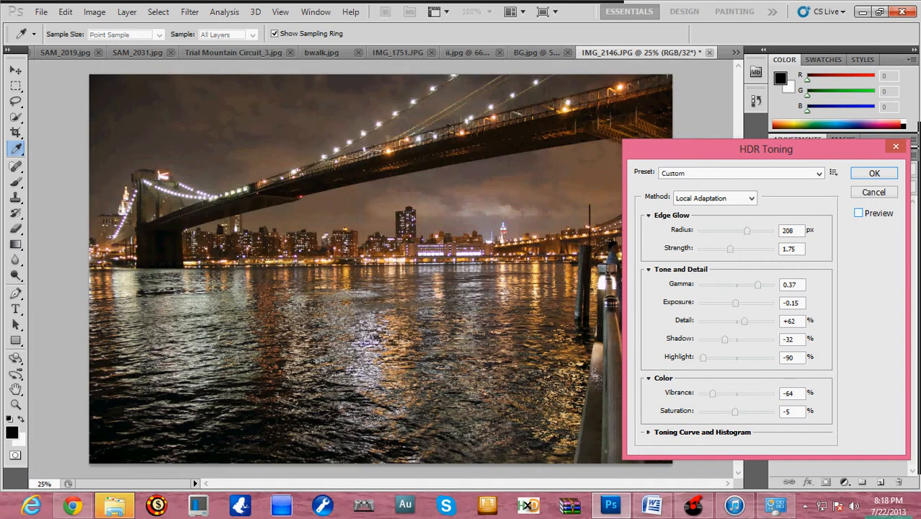
click(858, 213)
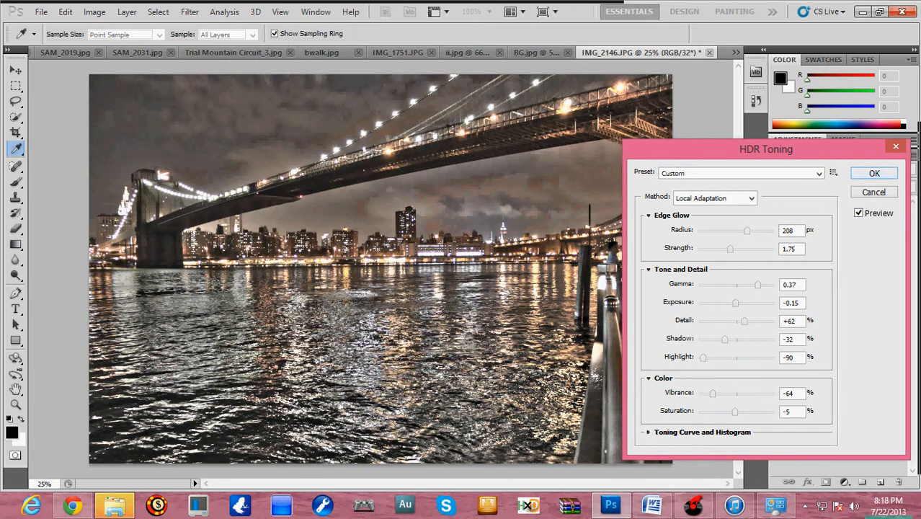
click(874, 173)
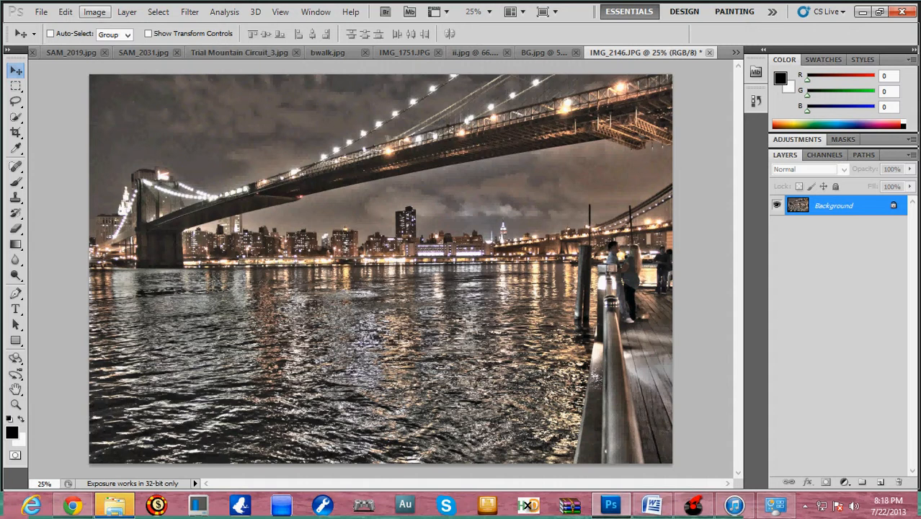
click(94, 11)
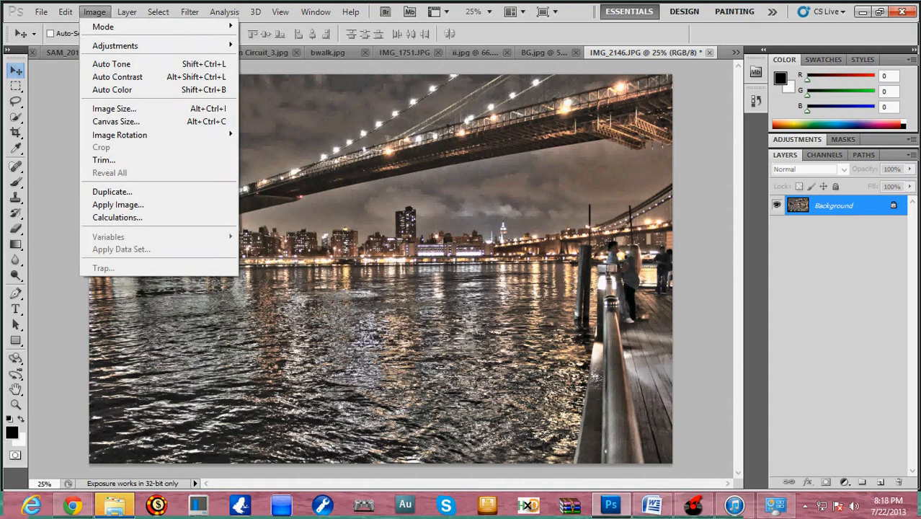
key(Escape)
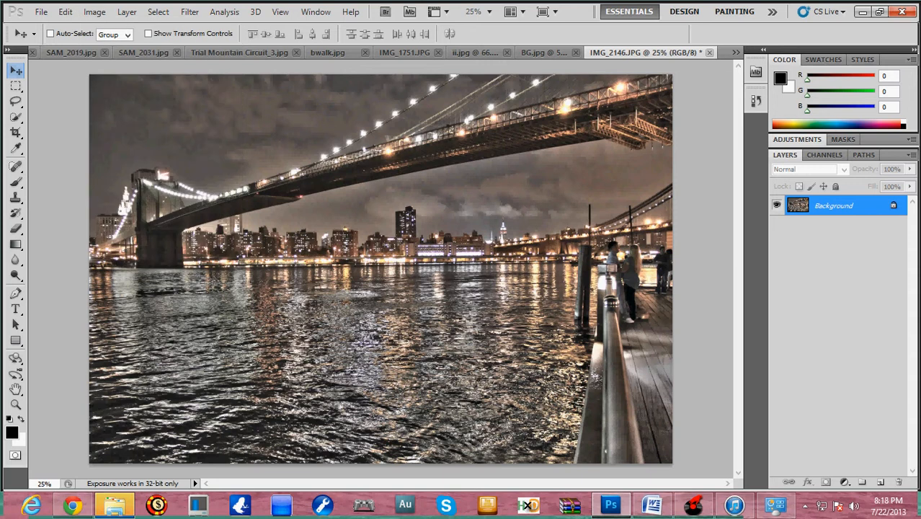